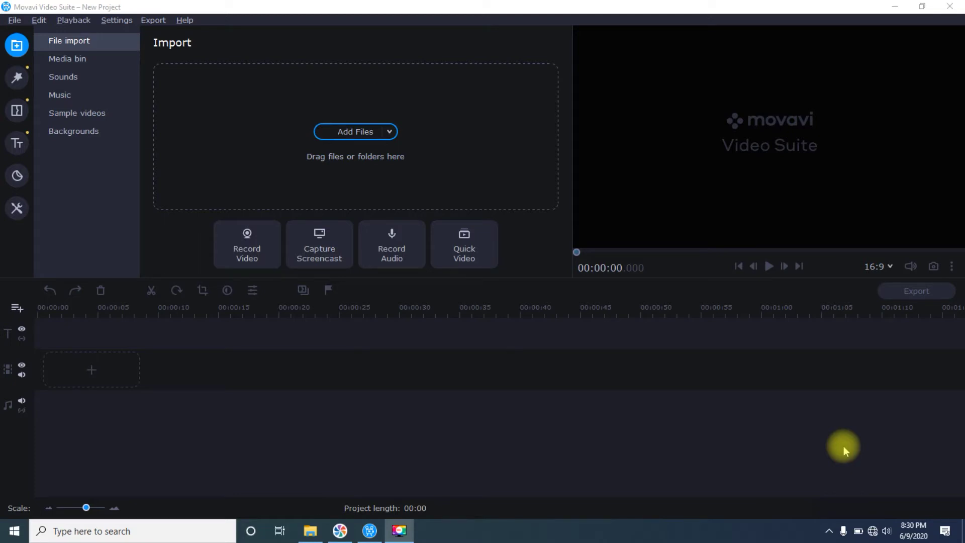
- Minimize the empty Movavi Video Suite project to show the Windows desktop
{"action": "left_click", "coordinate": [892, 5]}
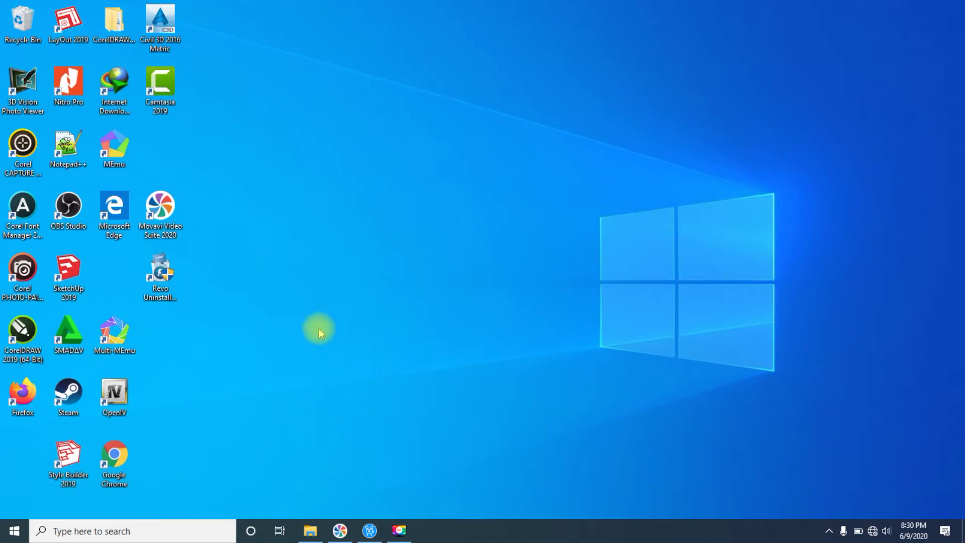
- Search 'viru' and open the Virus & threat protection settings page in Windows Security
{"action": "left_click", "coordinate": [157, 531]}
{"action": "type", "text": "viru"}
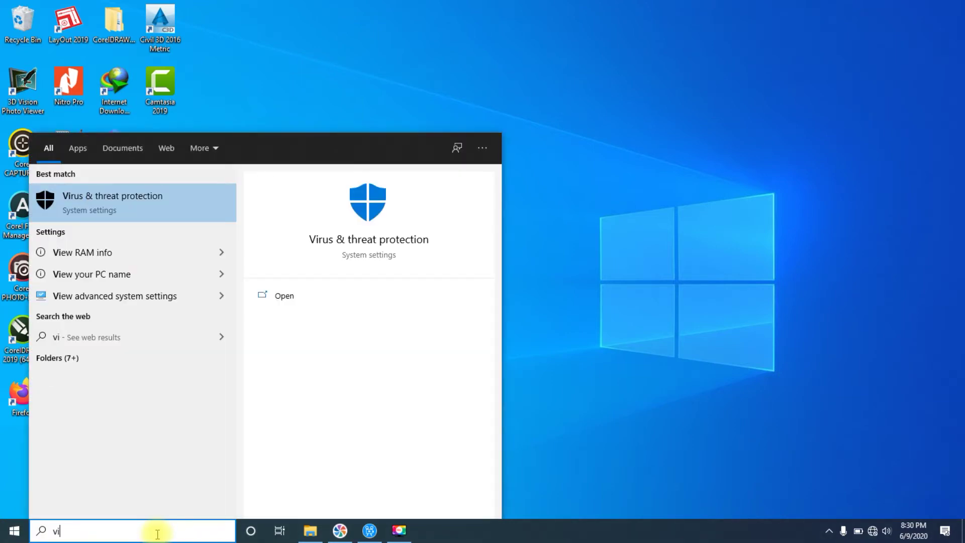
{"action": "left_click", "coordinate": [126, 216]}
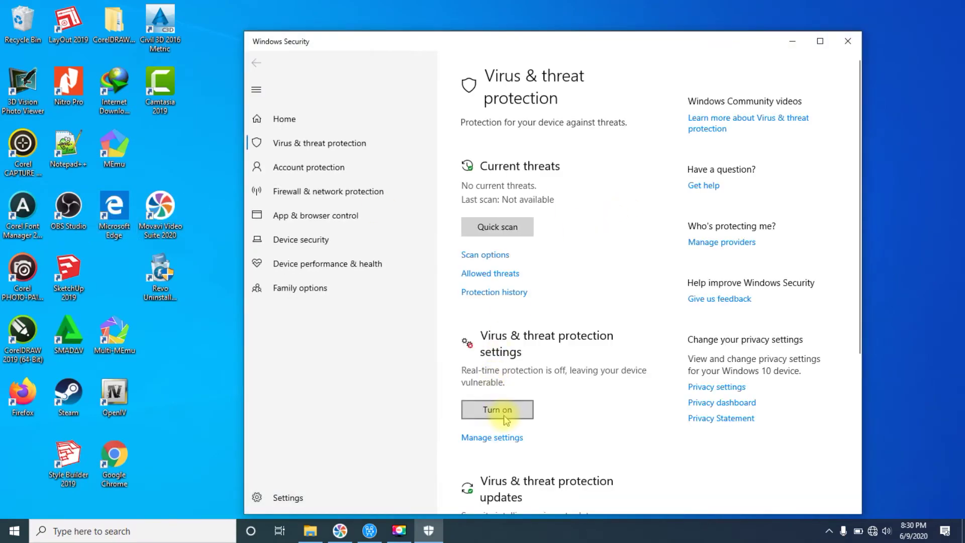
{"action": "scroll", "coordinate": [498, 397], "scroll_direction": "down", "scroll_amount": 3}
{"action": "left_click", "coordinate": [514, 301]}
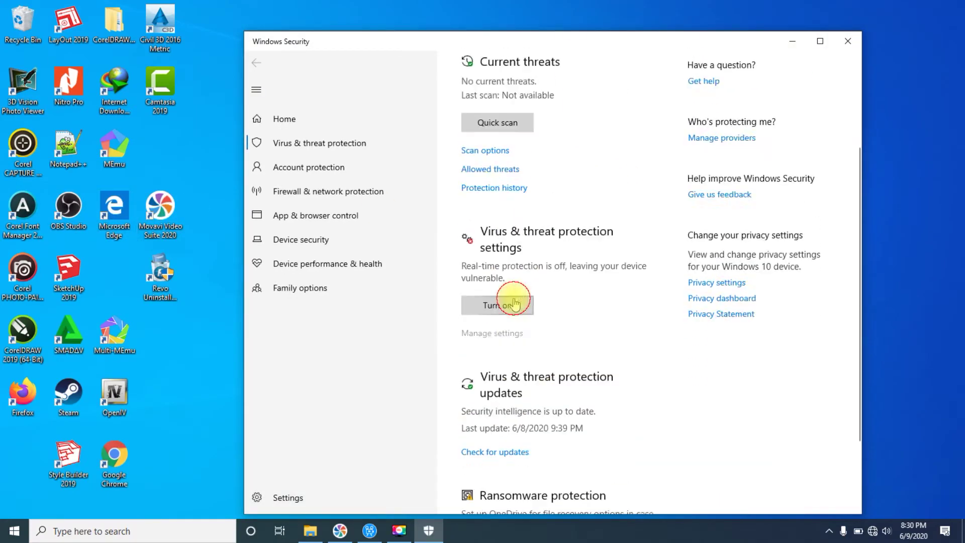
- Toggle Real-time protection, approve the administrator prompt, and close Windows Security
{"action": "left_click", "coordinate": [480, 278]}
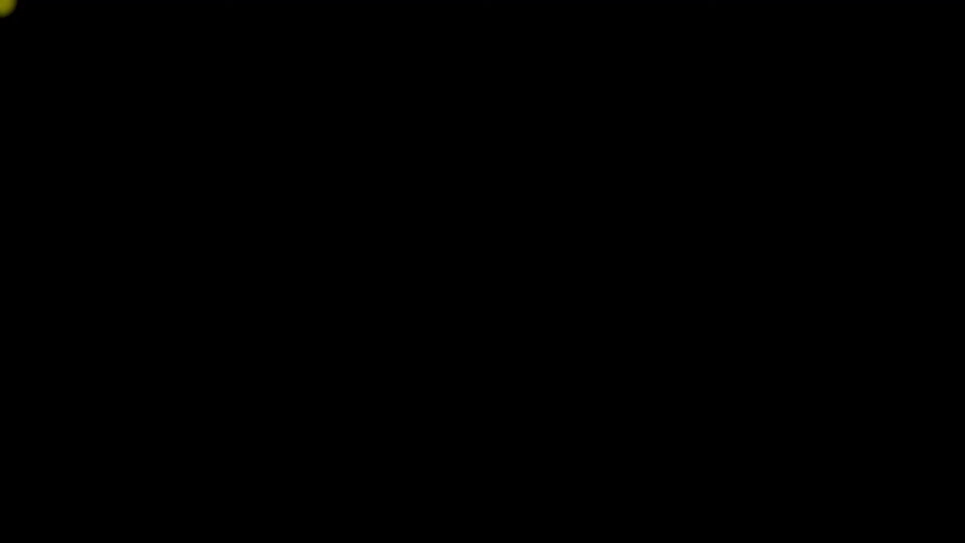
{"action": "left_click", "coordinate": [454, 333]}
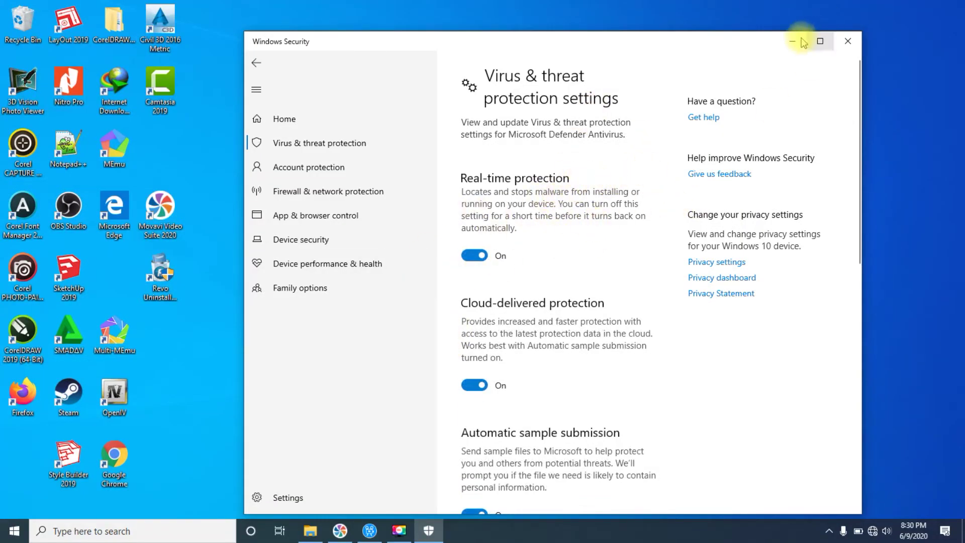
{"action": "left_click", "coordinate": [850, 41]}
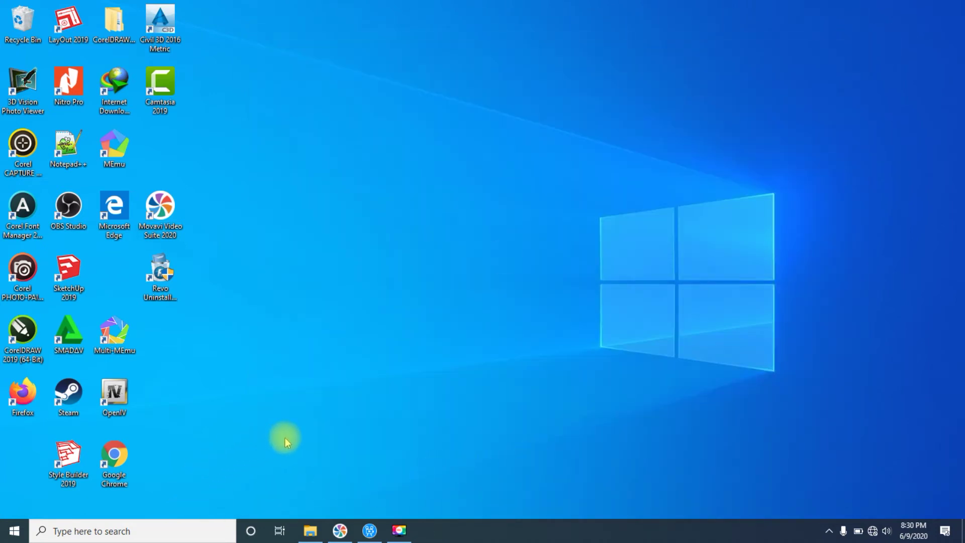
- Launch regedit.exe with administrator rights from the taskbar search
{"action": "key", "text": "super+r"}
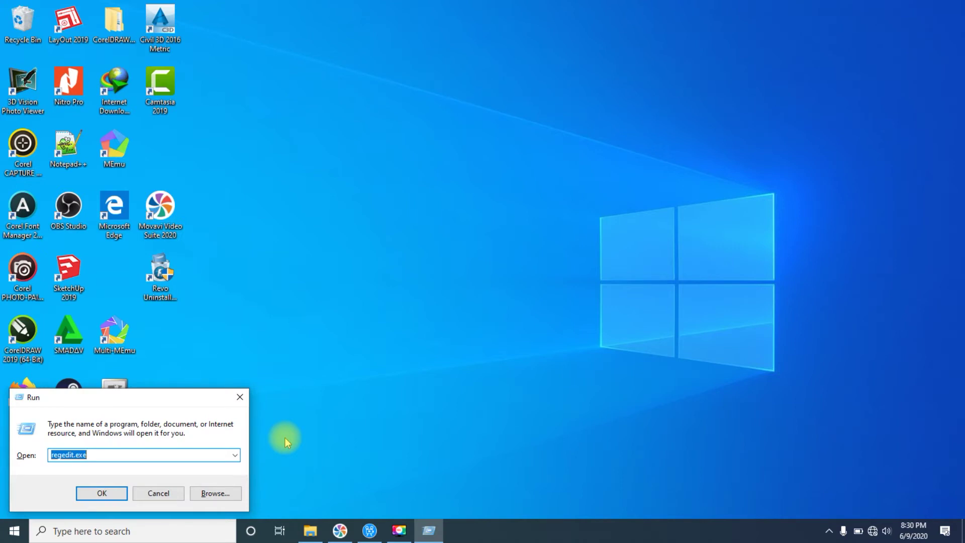
{"action": "left_click", "coordinate": [240, 398]}
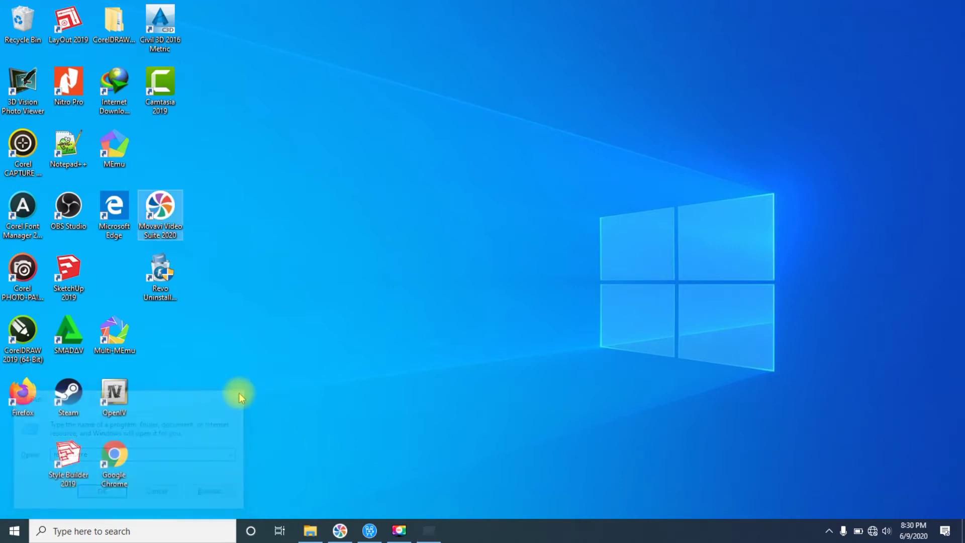
{"action": "left_click", "coordinate": [129, 534]}
{"action": "type", "text": "re"}
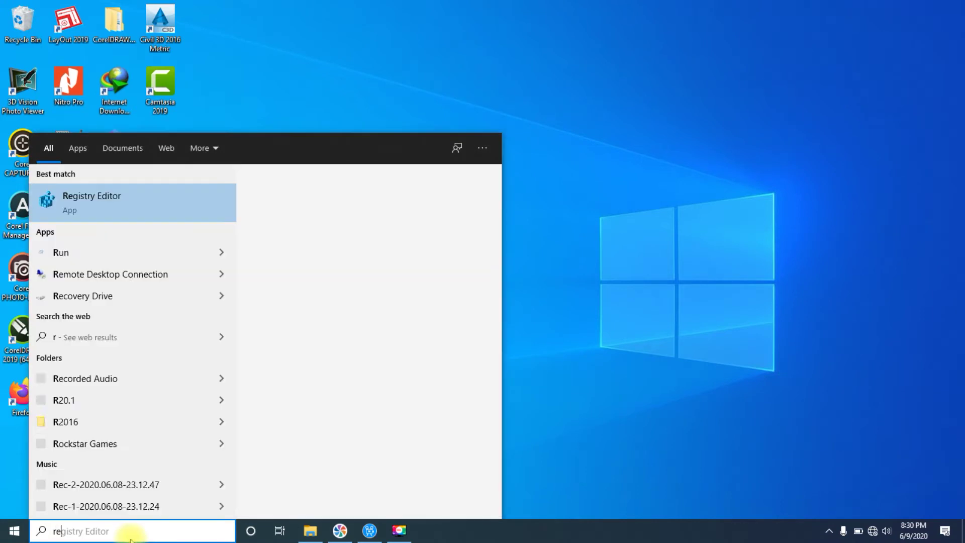
{"action": "type", "text": "gedi"}
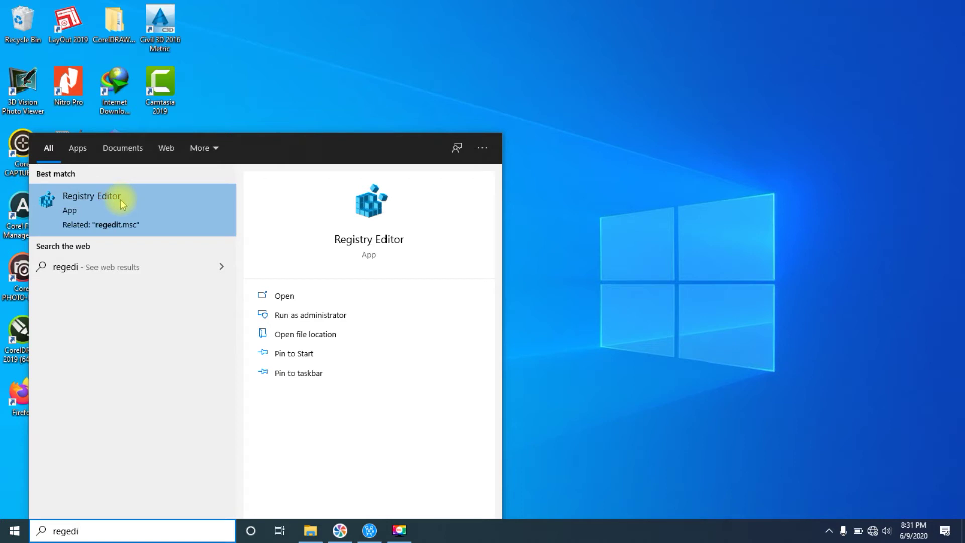
{"action": "type", "text": "t.exe"}
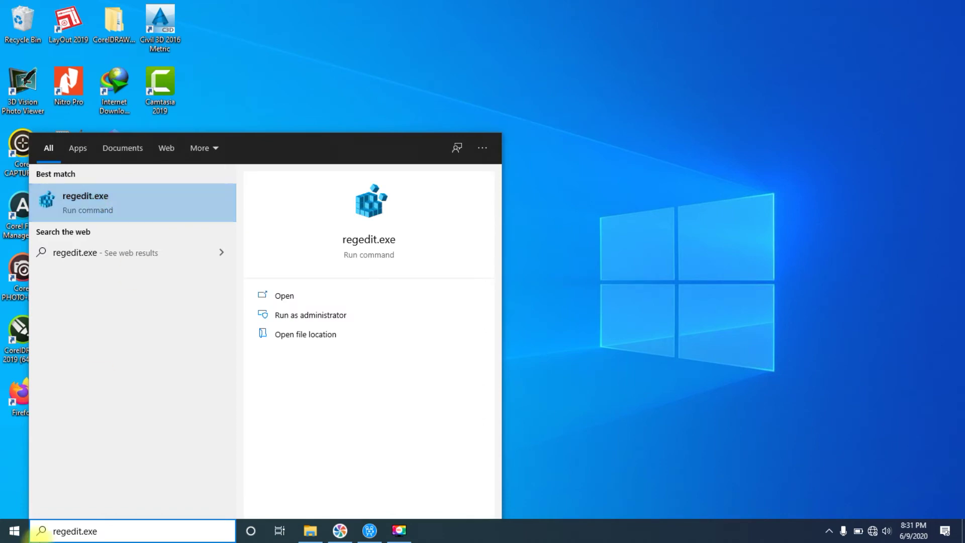
{"action": "key", "text": "Return"}
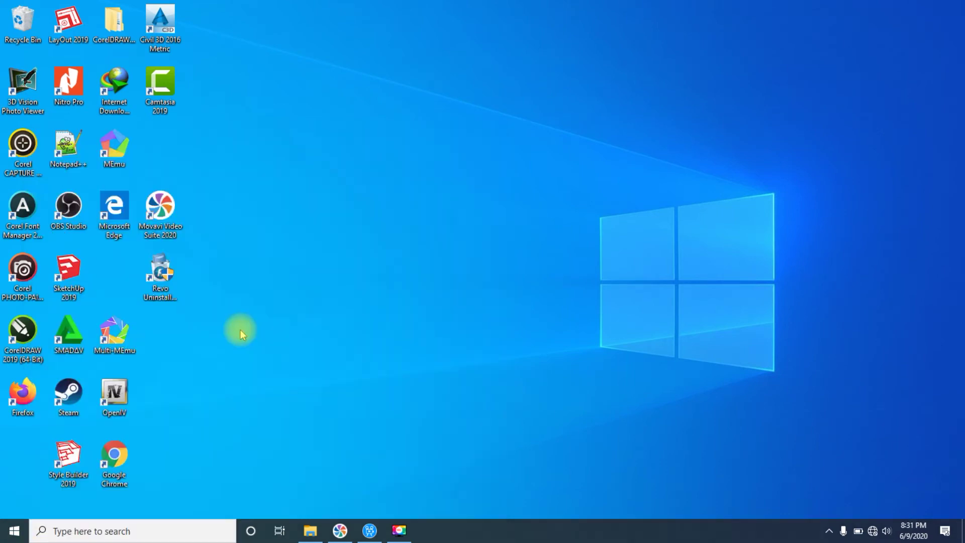
- Allow Registry Editor to run, then expand HKEY_LOCAL_MACHINE\SOFTWARE\Policies
{"action": "left_click", "coordinate": [426, 341]}
{"action": "left_click_drag", "start_coordinate": [83, 518], "coordinate": [47, 517]}
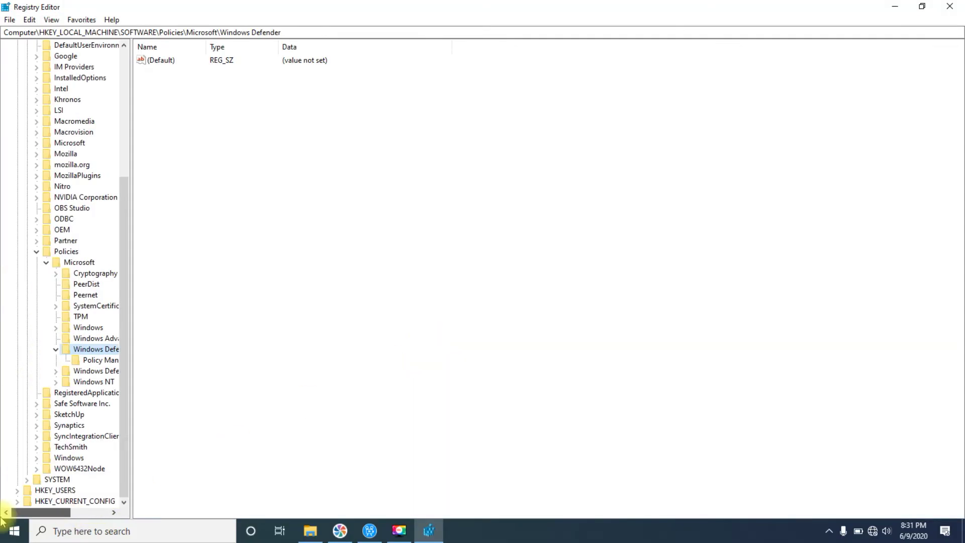
{"action": "left_click", "coordinate": [36, 252]}
{"action": "scroll", "coordinate": [36, 254], "scroll_direction": "up", "scroll_amount": 2}
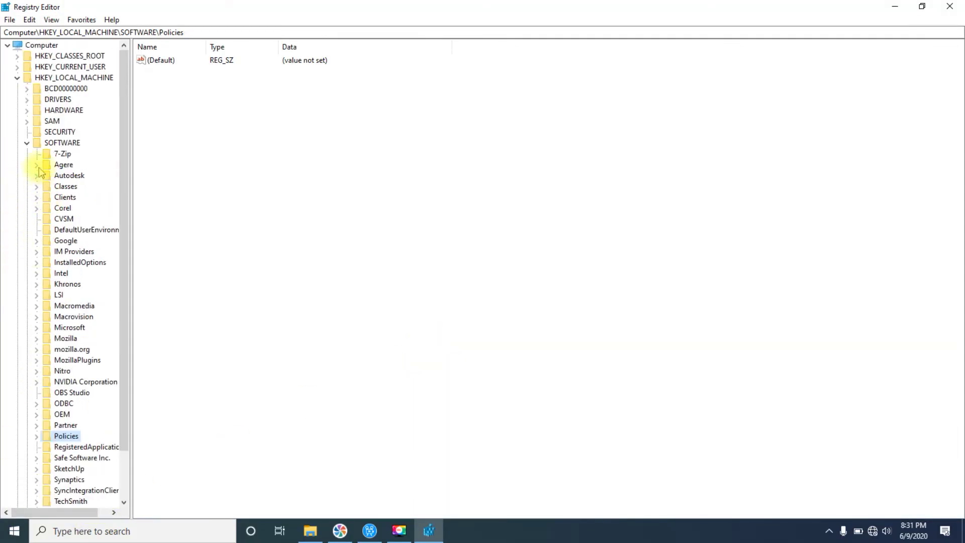
{"action": "left_click", "coordinate": [27, 143]}
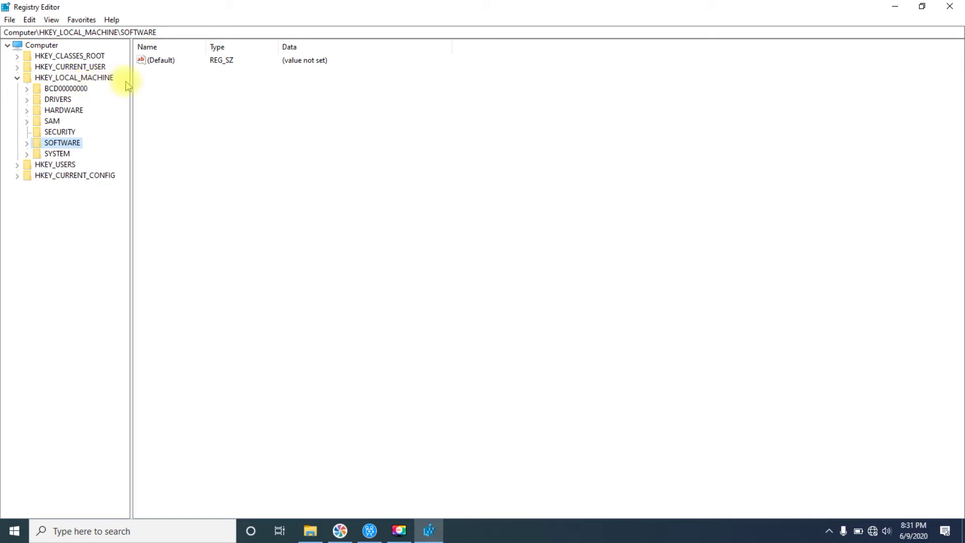
{"action": "left_click", "coordinate": [26, 144]}
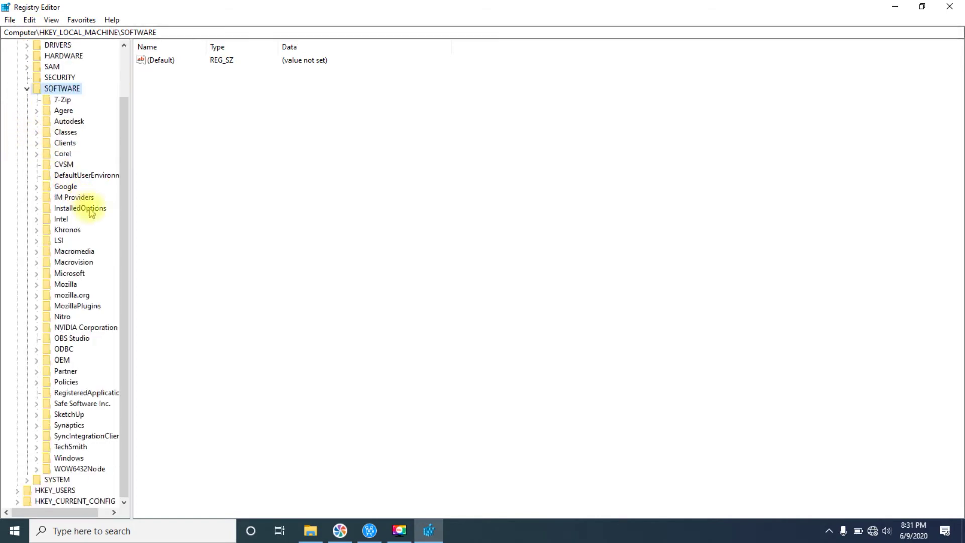
{"action": "left_click", "coordinate": [37, 382]}
{"action": "scroll", "coordinate": [86, 371], "scroll_direction": "down", "scroll_amount": 3}
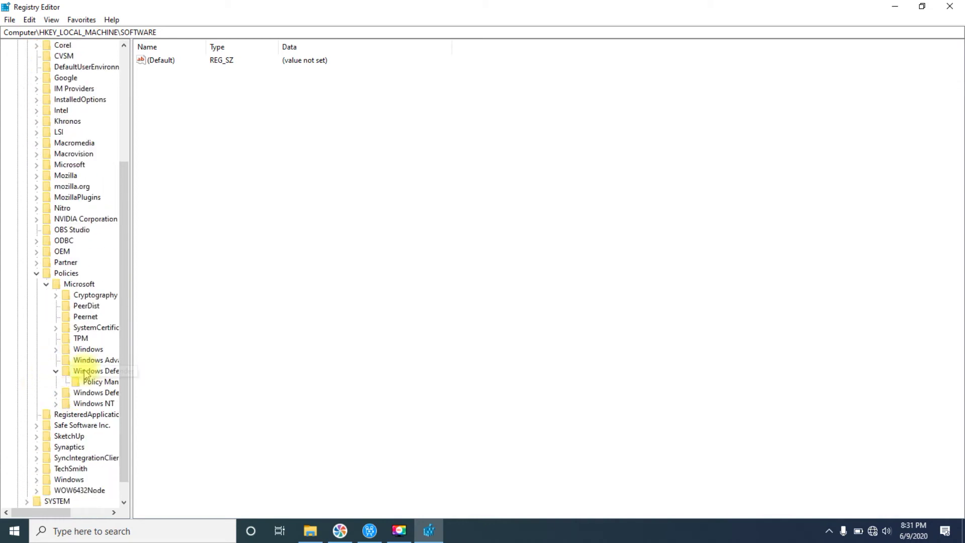
- Open the Policies\Microsoft\Windows Defender key and reveal its Policy Manager subkey
{"action": "left_click", "coordinate": [78, 284]}
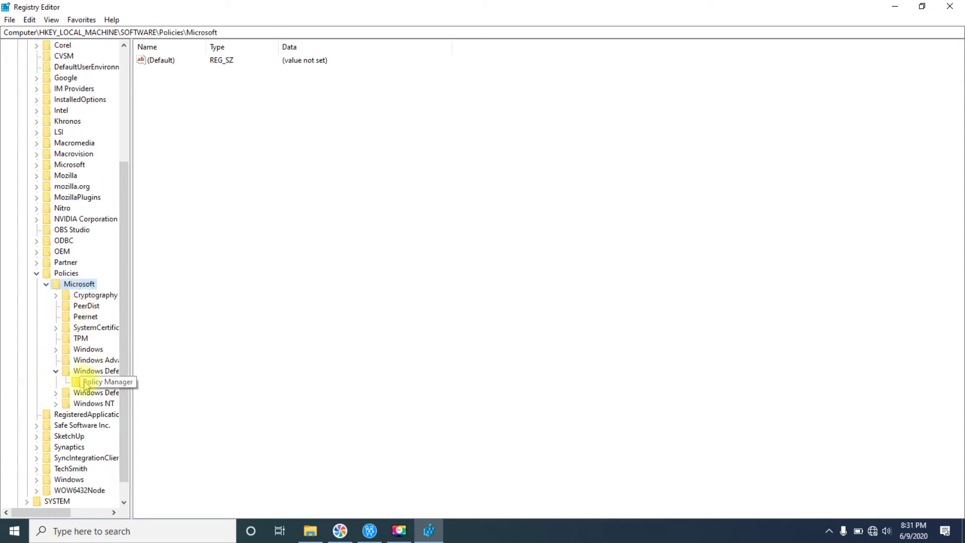
{"action": "left_click_drag", "start_coordinate": [60, 512], "coordinate": [81, 512]}
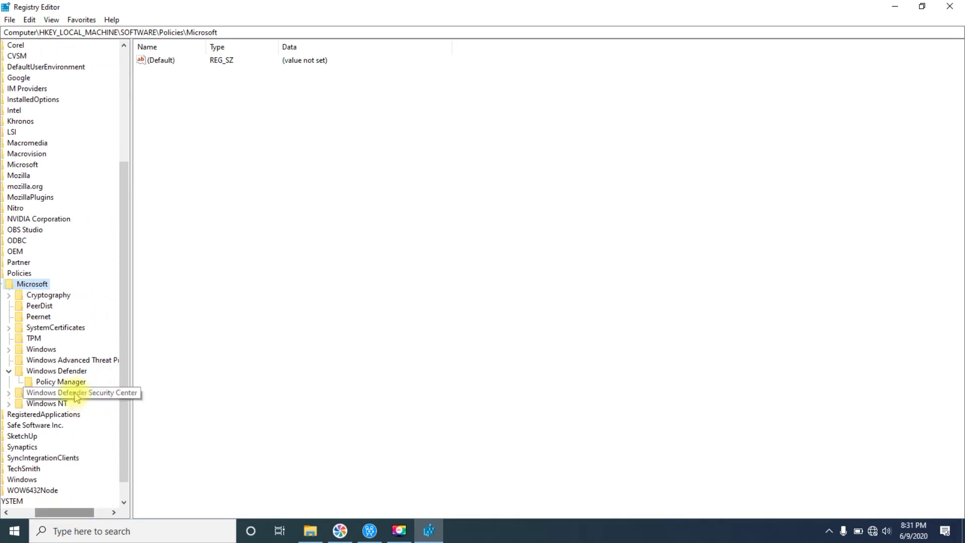
{"action": "double_click", "coordinate": [51, 373]}
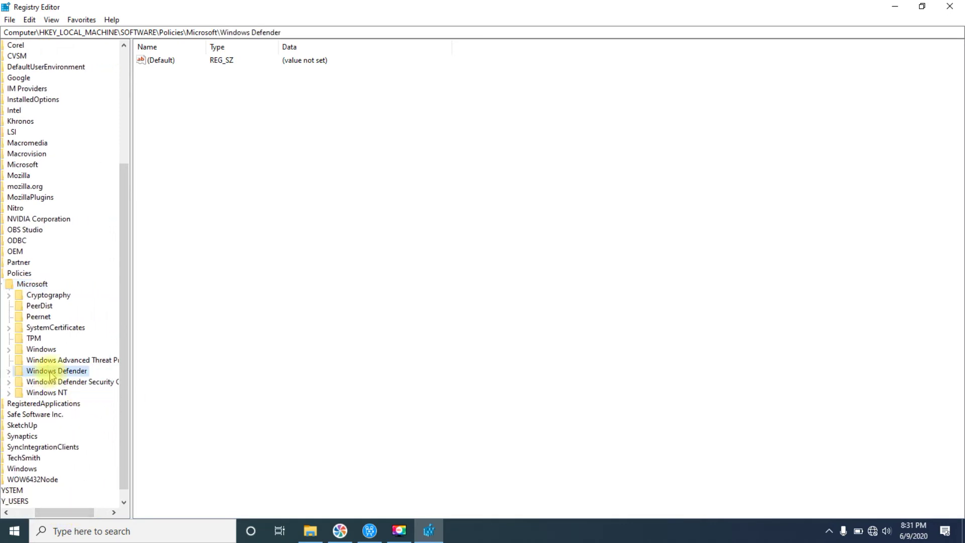
{"action": "left_click", "coordinate": [9, 372]}
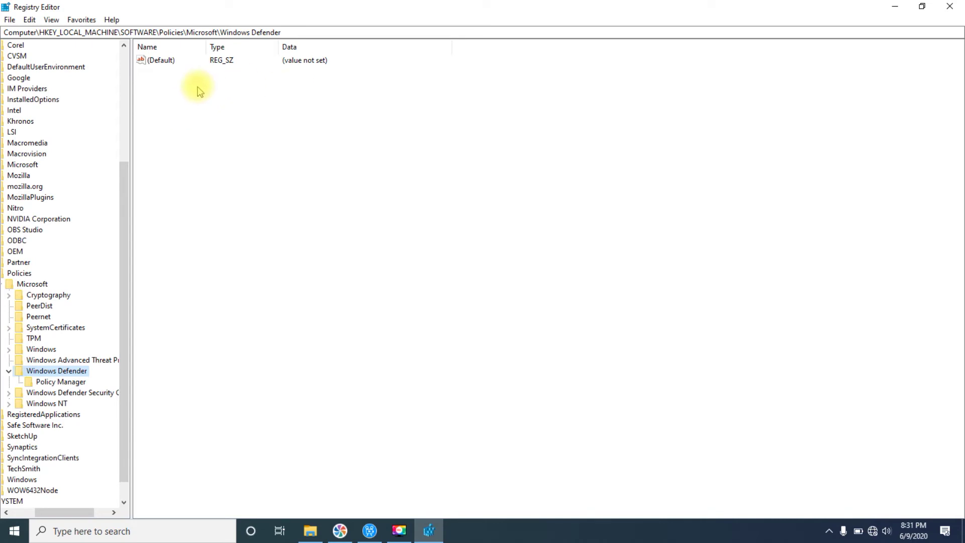
- Bring up the New value menu in the Windows Defender values pane, then dismiss it
{"action": "right_click", "coordinate": [164, 100]}
{"action": "mouse_move", "coordinate": [188, 108]}
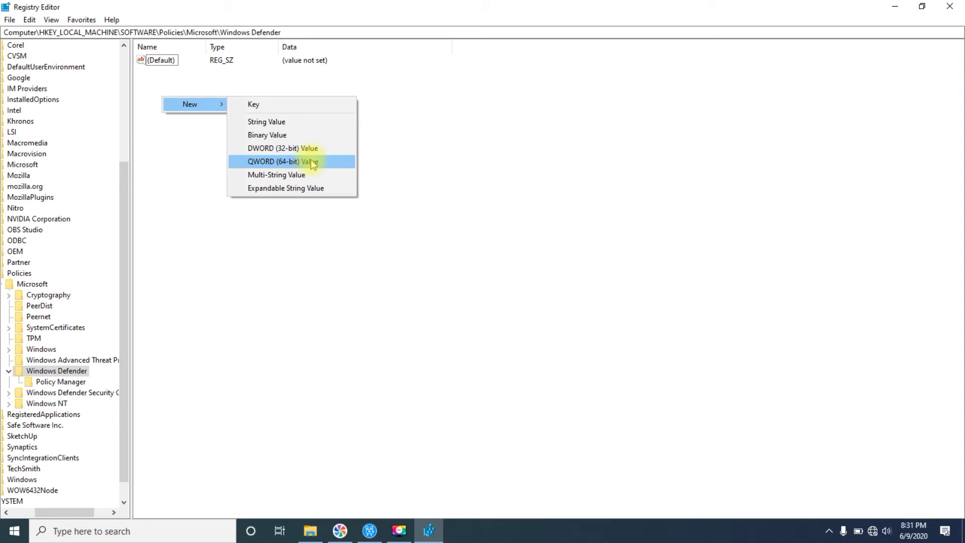
{"action": "left_click", "coordinate": [495, 189]}
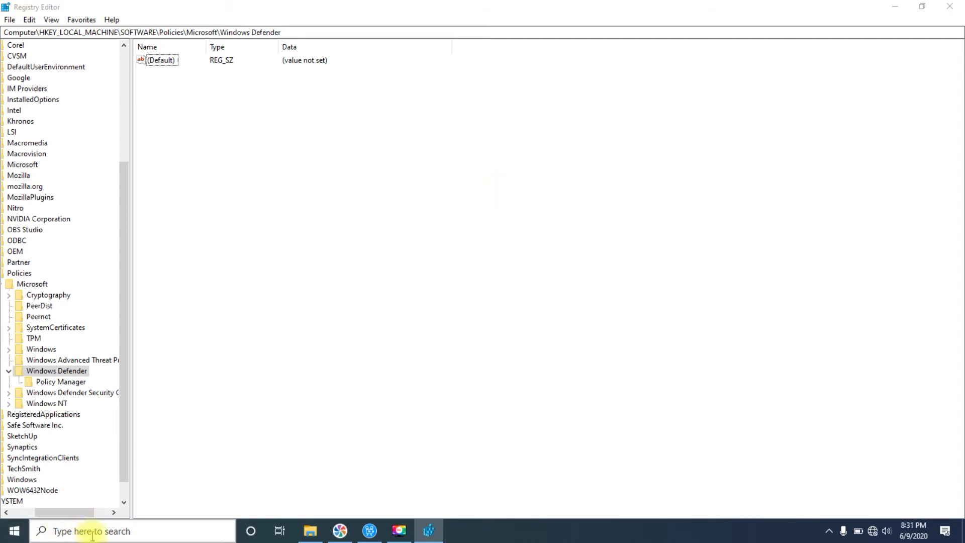
{"action": "left_click", "coordinate": [92, 535]}
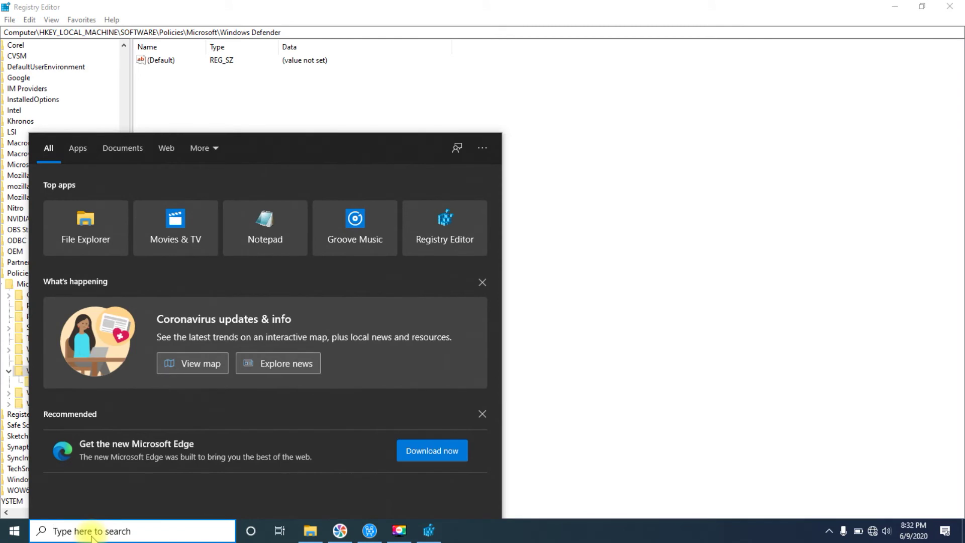
{"action": "type", "text": "dxdia"}
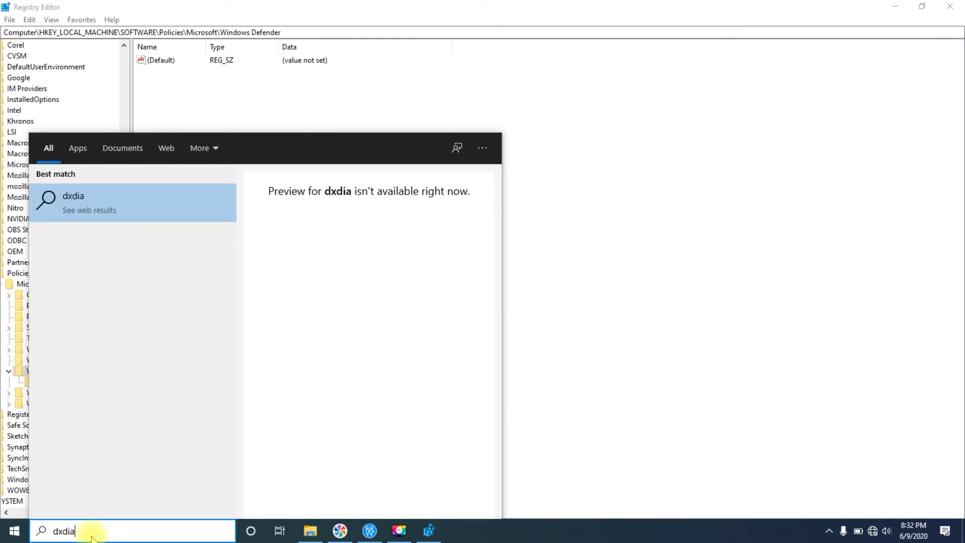
{"action": "type", "text": "g"}
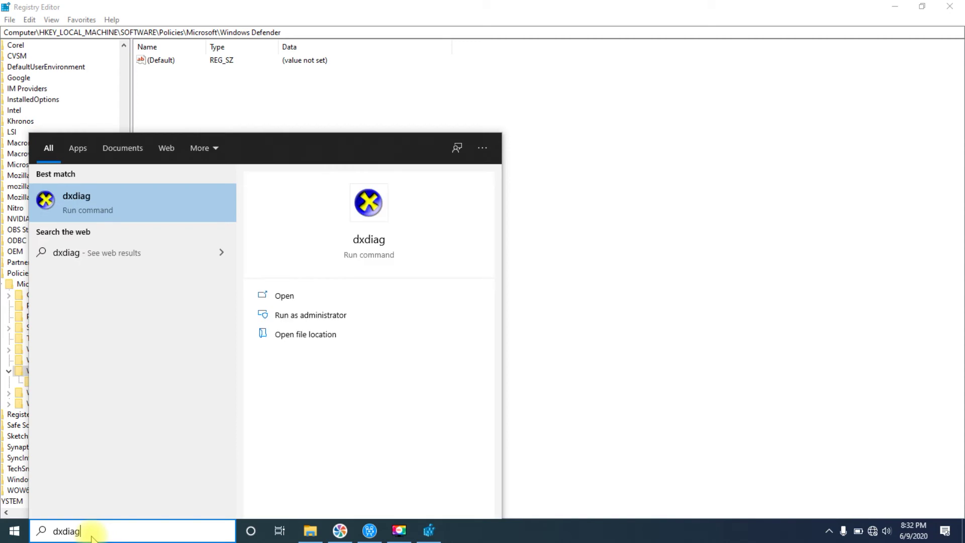
{"action": "key", "text": "Return"}
{"action": "key", "text": "Return"}
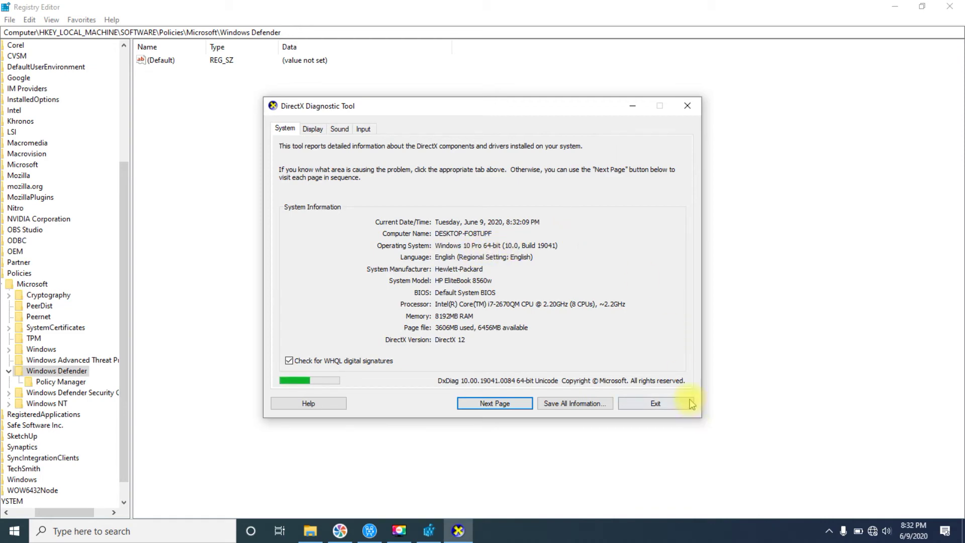
{"action": "left_click", "coordinate": [669, 404]}
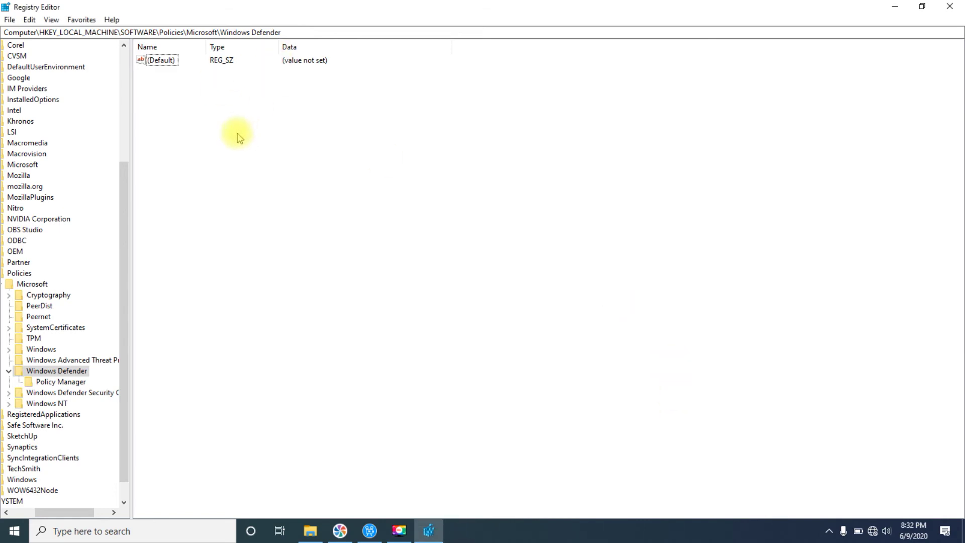
- Add a QWORD (64-bit) value under Windows Defender and name it DisableAntiSpyware
{"action": "right_click", "coordinate": [160, 85]}
{"action": "mouse_move", "coordinate": [201, 89]}
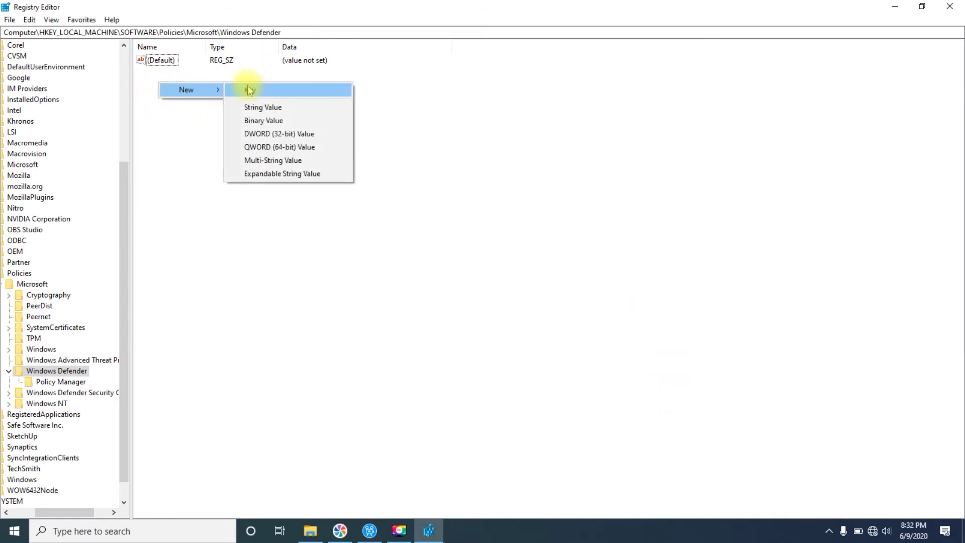
{"action": "left_click", "coordinate": [300, 147]}
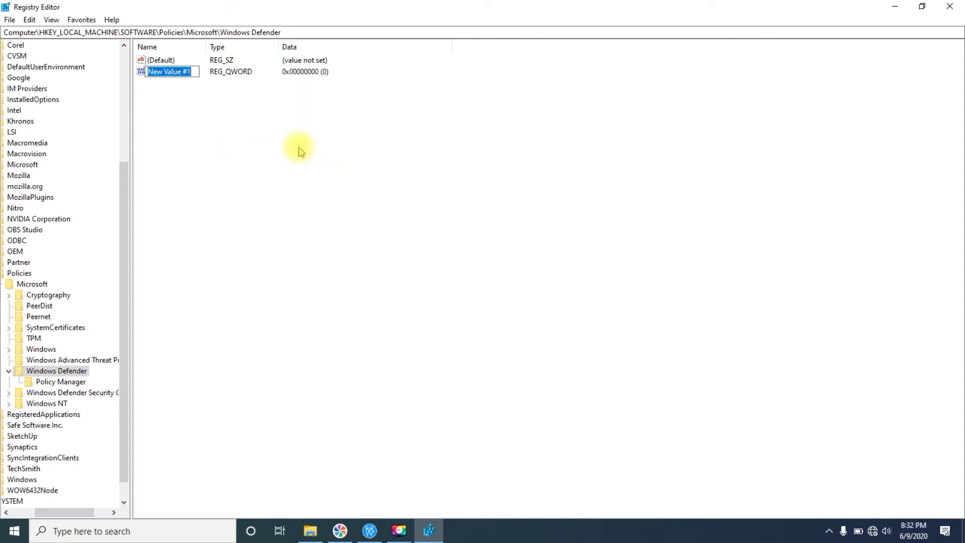
{"action": "type", "text": "Di"}
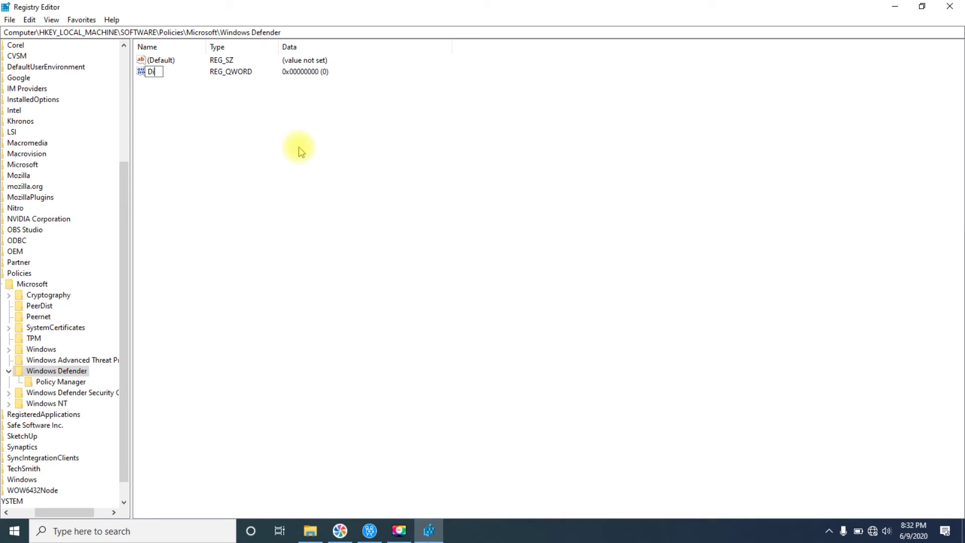
{"action": "type", "text": "sableAntiSpyware"}
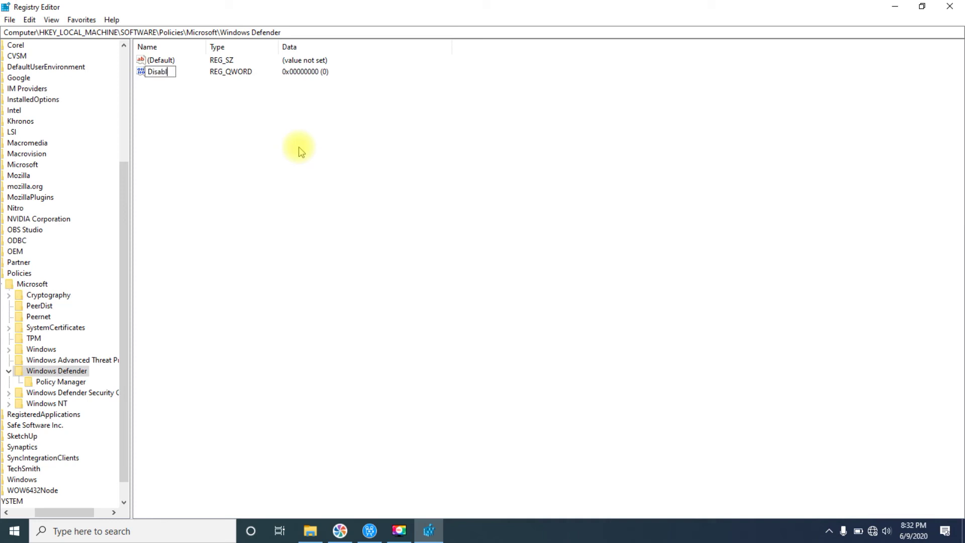
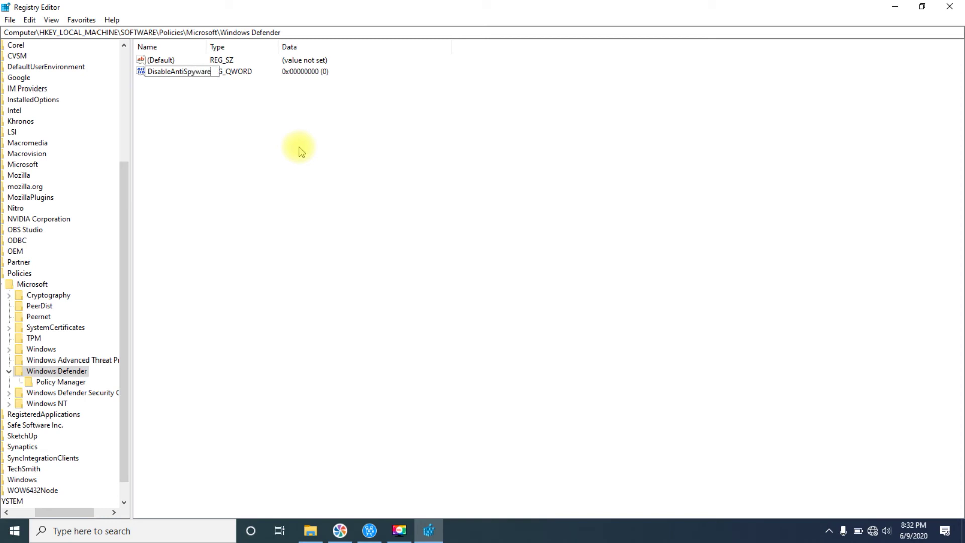
- Confirm the DisableAntiSpyware value name and widen the Name column to show it in full
{"action": "key", "text": "Return"}
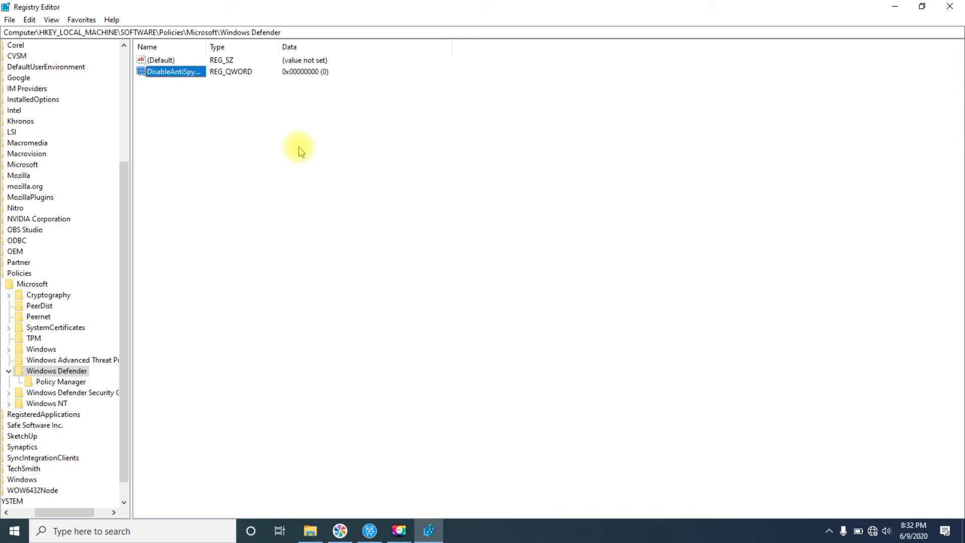
{"action": "left_click_drag", "start_coordinate": [206, 47], "coordinate": [301, 47]}
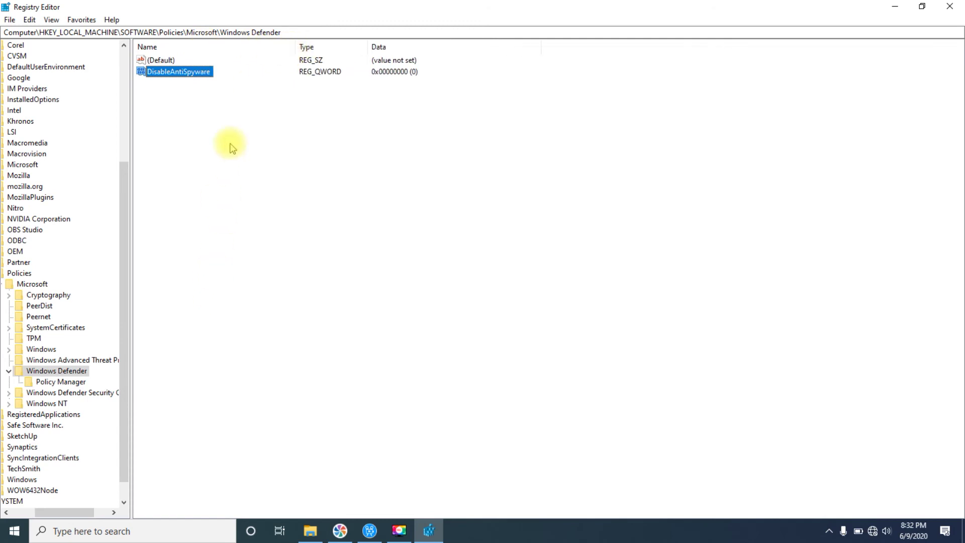